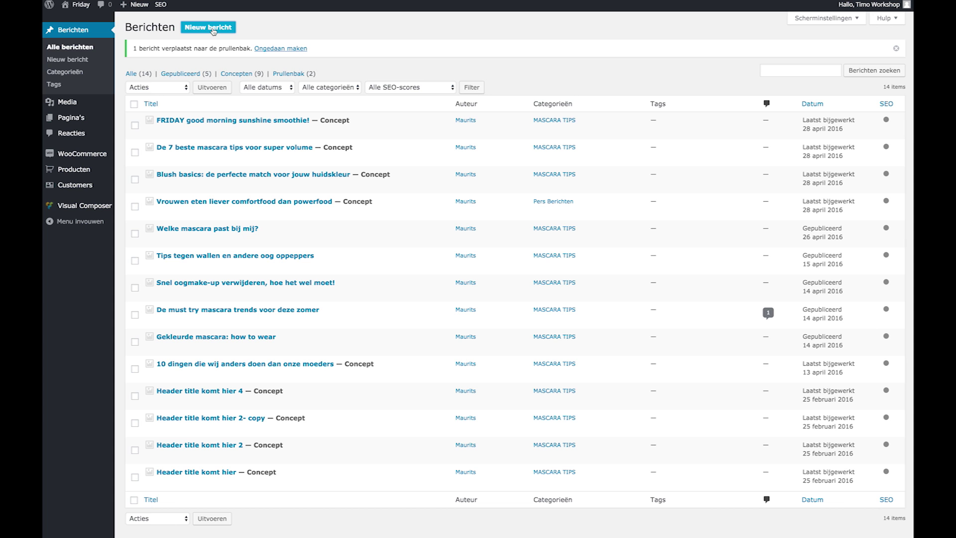
Create a new post with the title "Hier komt je titel van je bericht"
{"action": "left_click", "coordinate": [212, 29]}
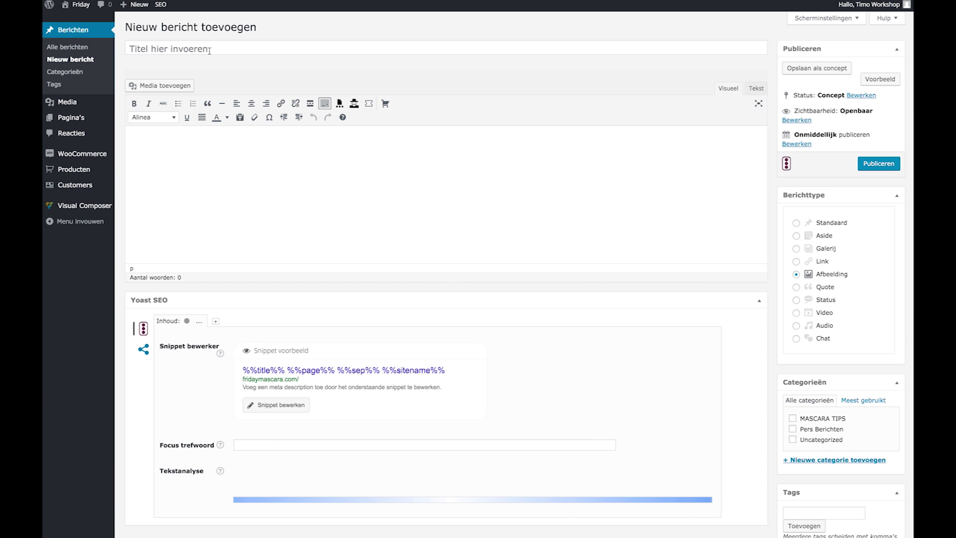
{"action": "left_click", "coordinate": [210, 44]}
{"action": "type", "text": "Hie"}
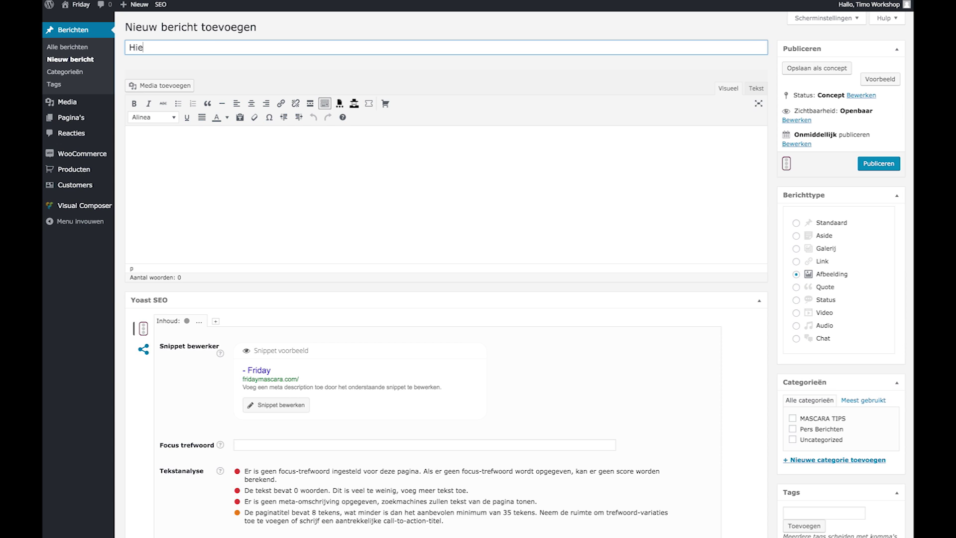
{"action": "type", "text": "r komt je "}
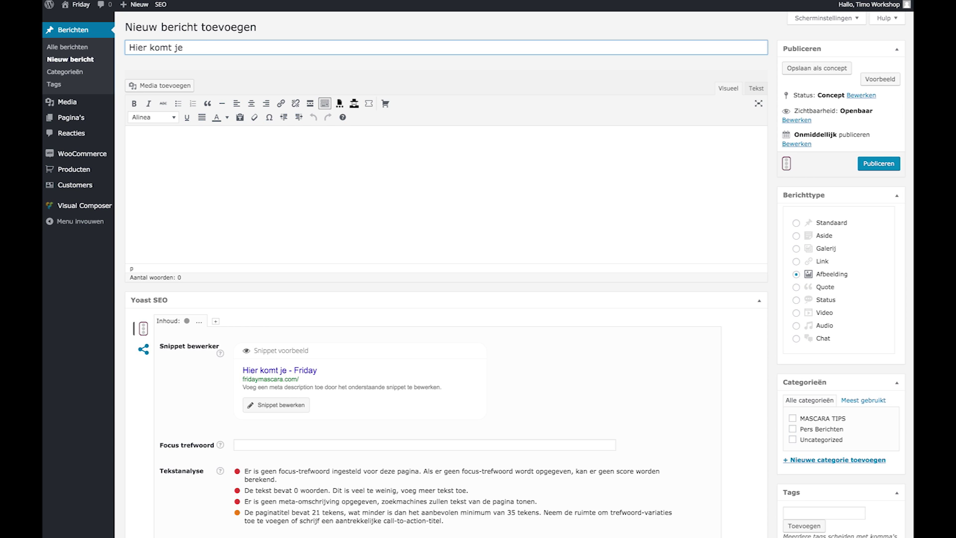
{"action": "type", "text": "titel van je ber"}
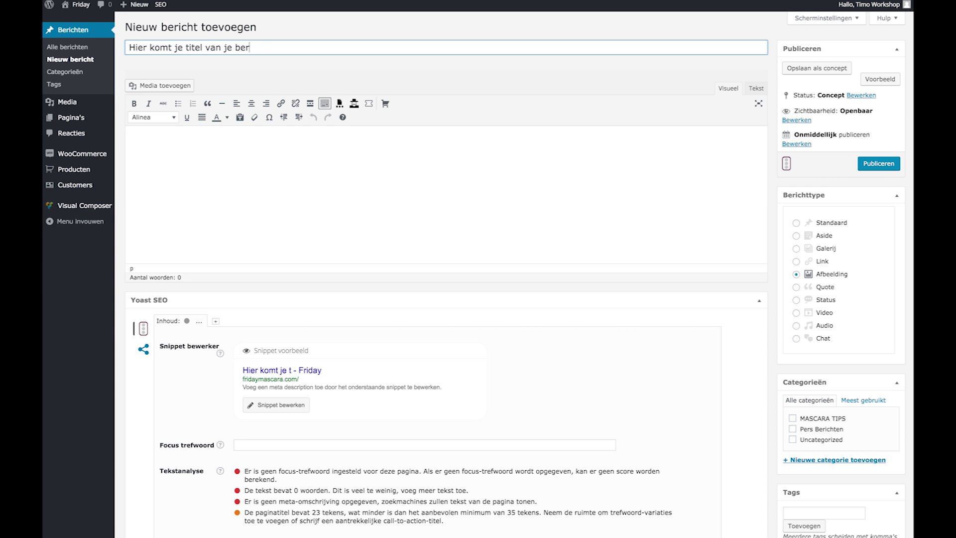
{"action": "type", "text": "icht"}
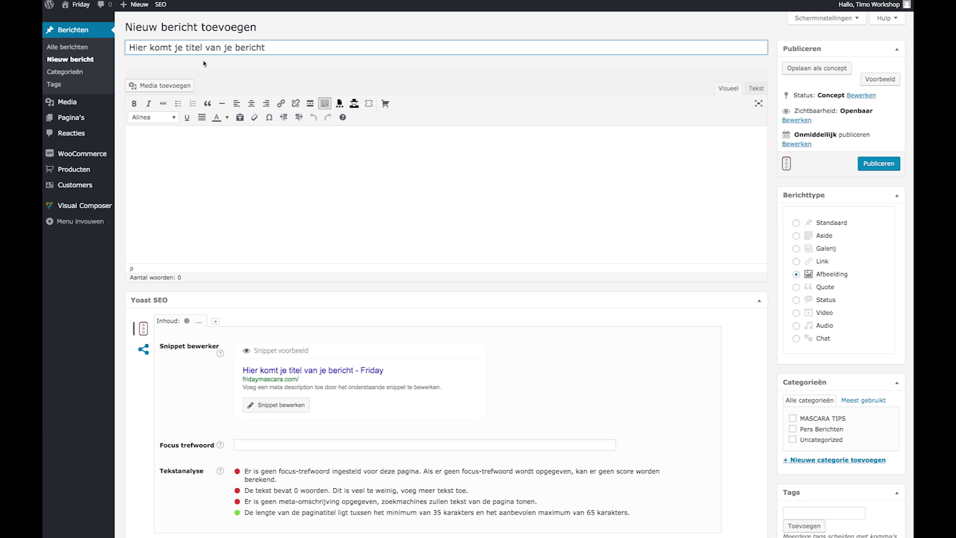
Write the post body as two paragraphs, "Hier komt een tekstbericht." and "Met een plaatje."
{"action": "left_click", "coordinate": [262, 160]}
{"action": "type", "text": "Hier kom"}
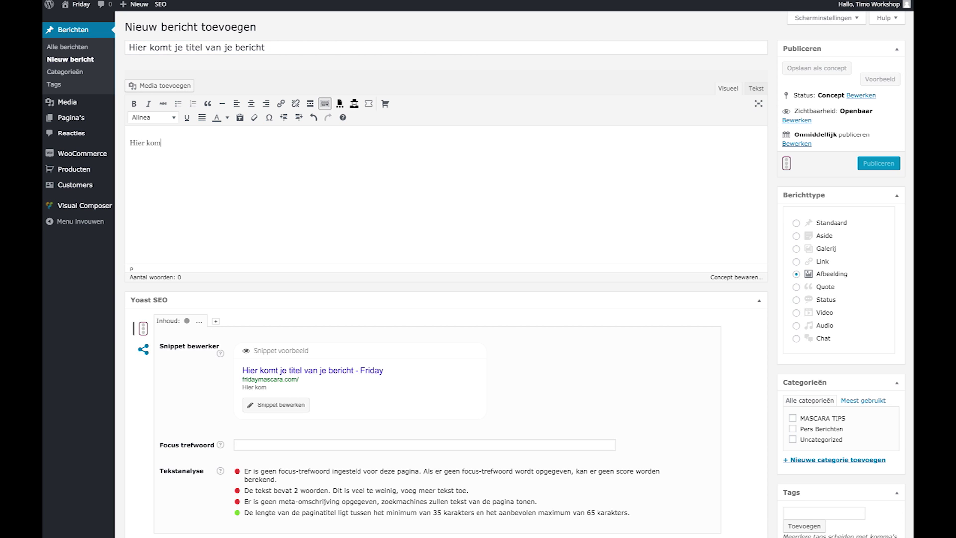
{"action": "type", "text": "t een s"}
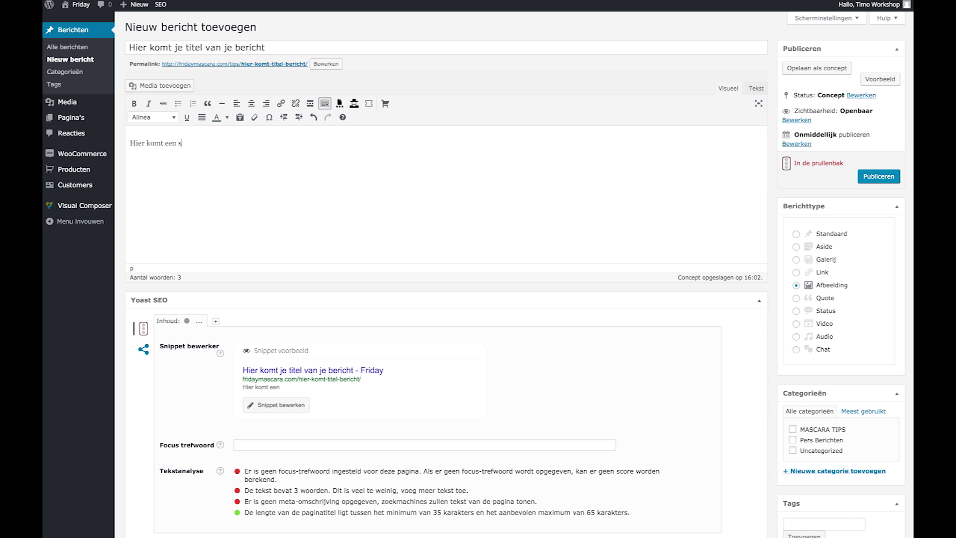
{"action": "key", "text": "BackSpace"}
{"action": "type", "text": "tekstbericht. "}
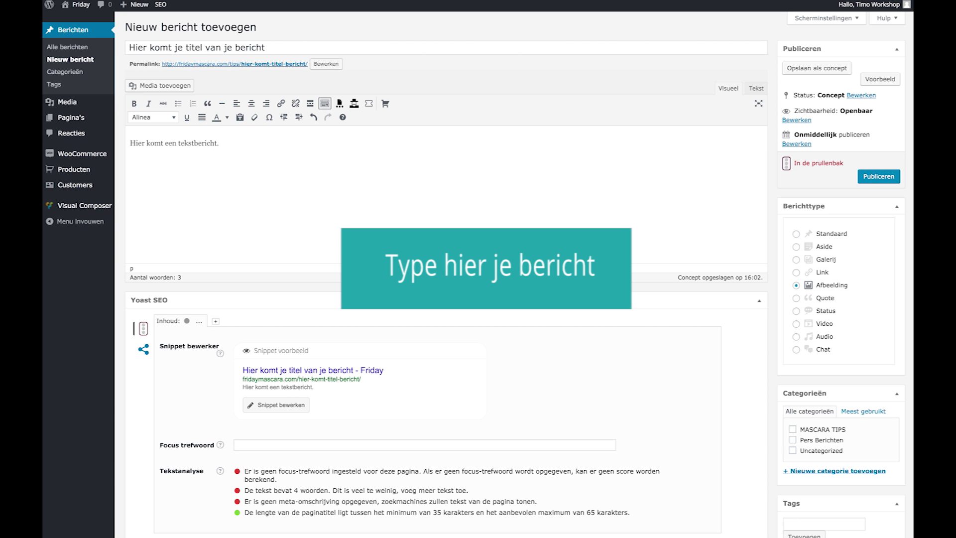
{"action": "type", "text": "Met een plaatje."}
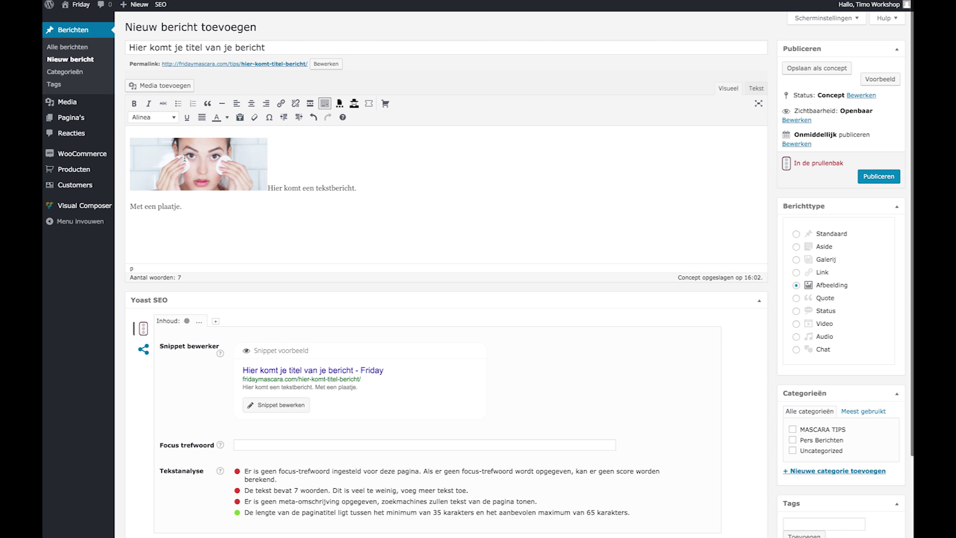
Right-align the image of the woman with cotton pads so it sits beside the body text
{"action": "left_click", "coordinate": [185, 158]}
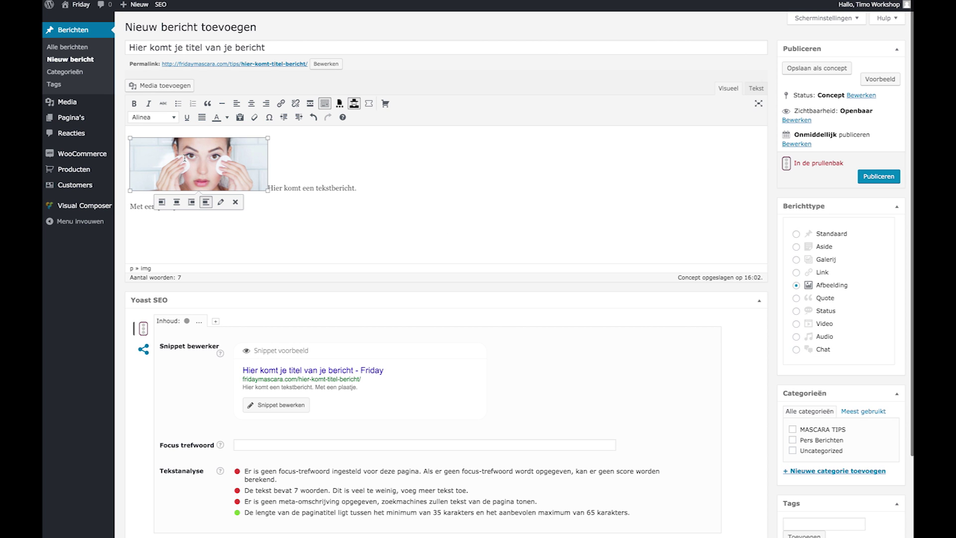
{"action": "left_click", "coordinate": [267, 105]}
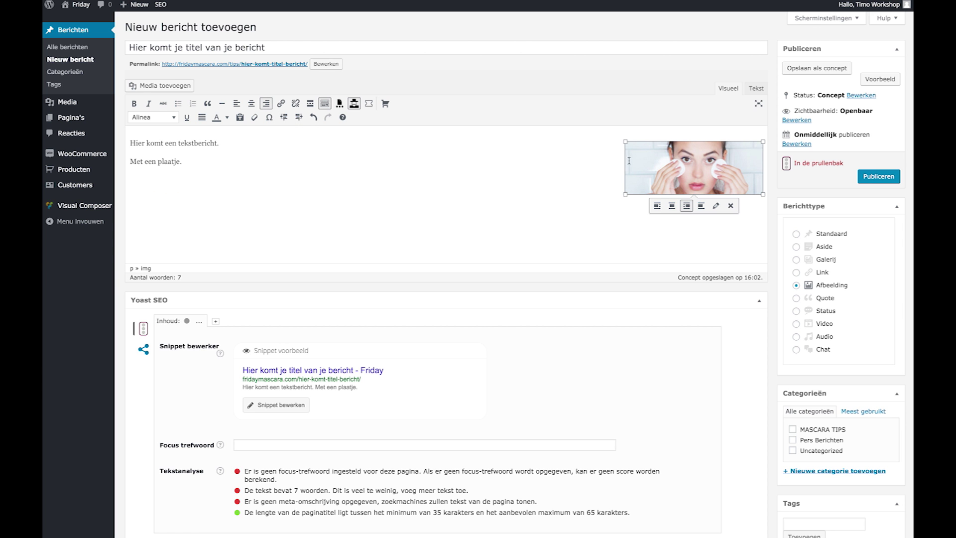
{"action": "left_click", "coordinate": [577, 164]}
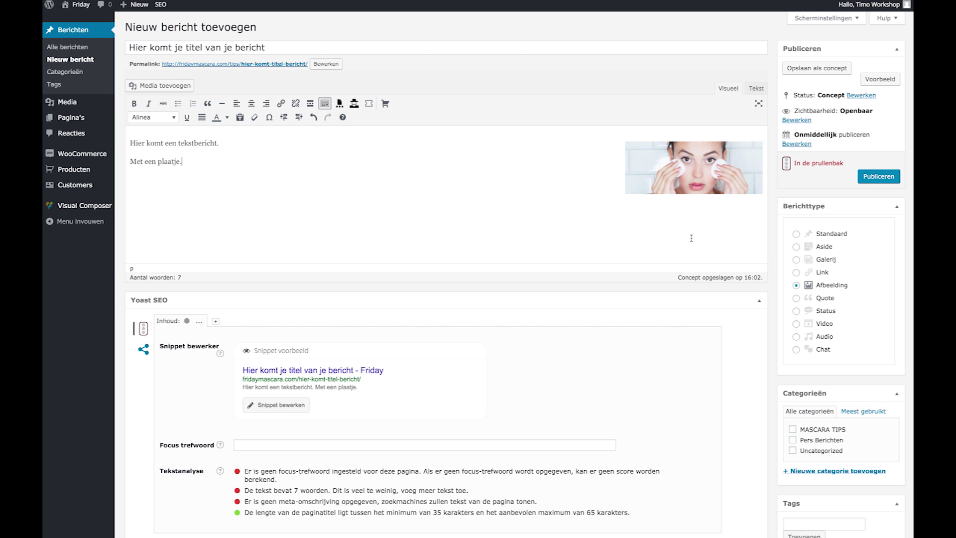
Assign the post to the MASCARA TIPS category and set mascara-weg-3.jpg from the media library as its featured image
{"action": "scroll", "coordinate": [691, 238], "scroll_direction": "down", "scroll_amount": 4}
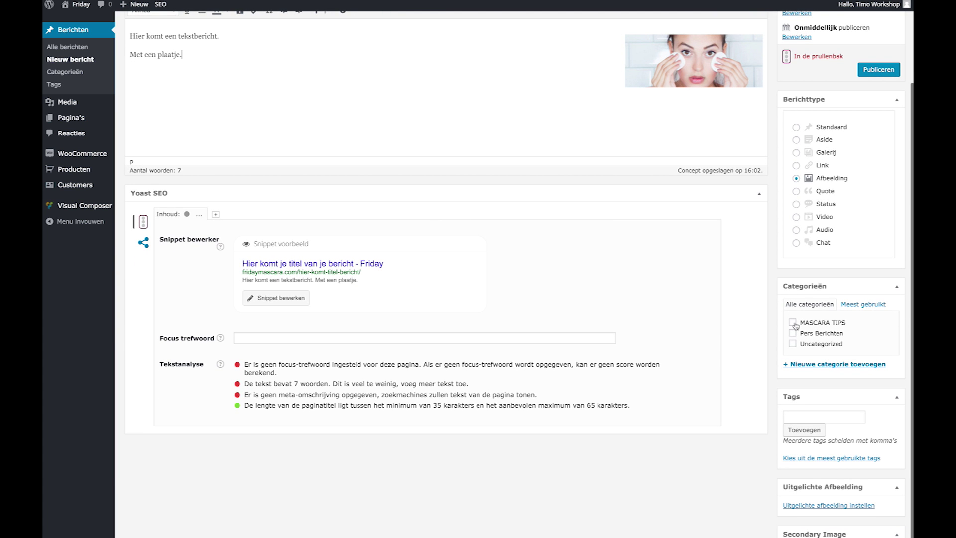
{"action": "left_click", "coordinate": [794, 324]}
{"action": "scroll", "coordinate": [771, 319], "scroll_direction": "down", "scroll_amount": 1}
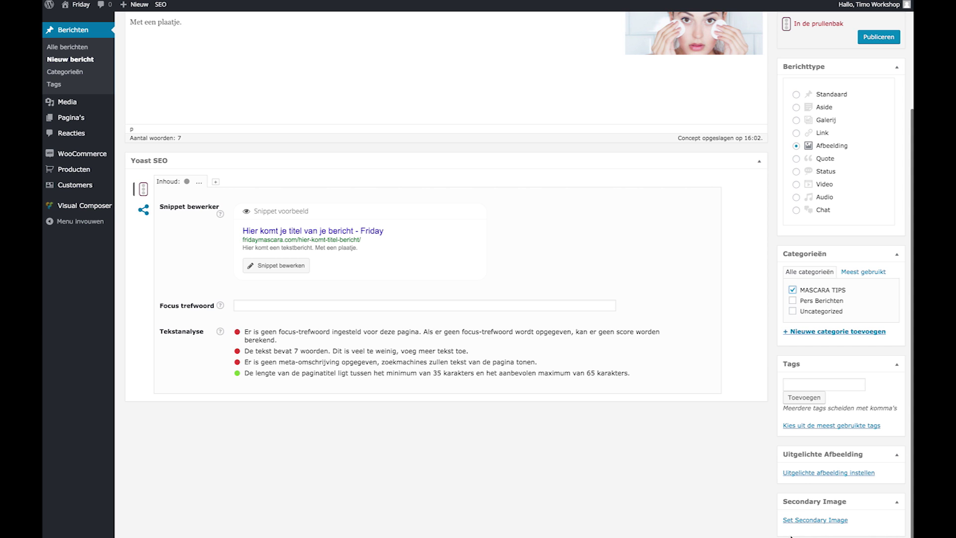
{"action": "left_click", "coordinate": [803, 476]}
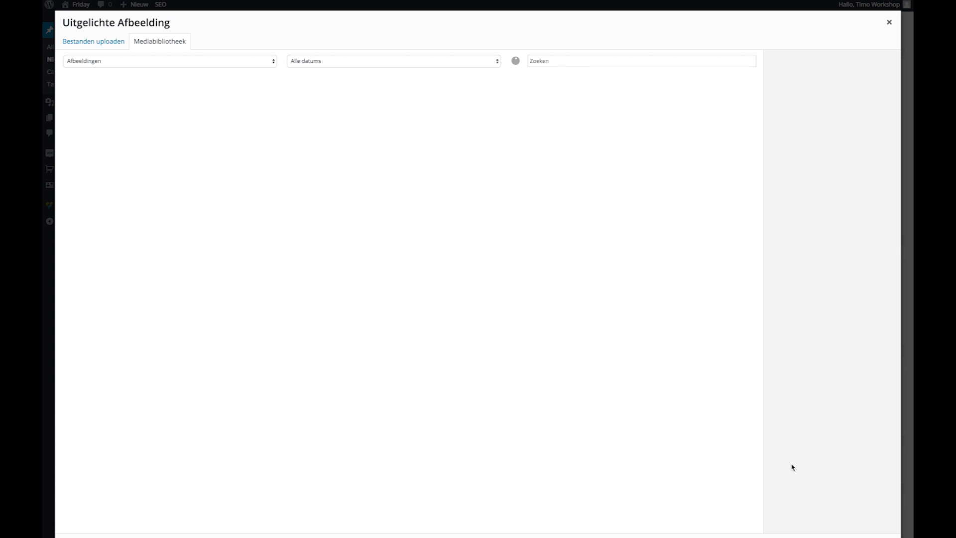
{"action": "left_click", "coordinate": [458, 189]}
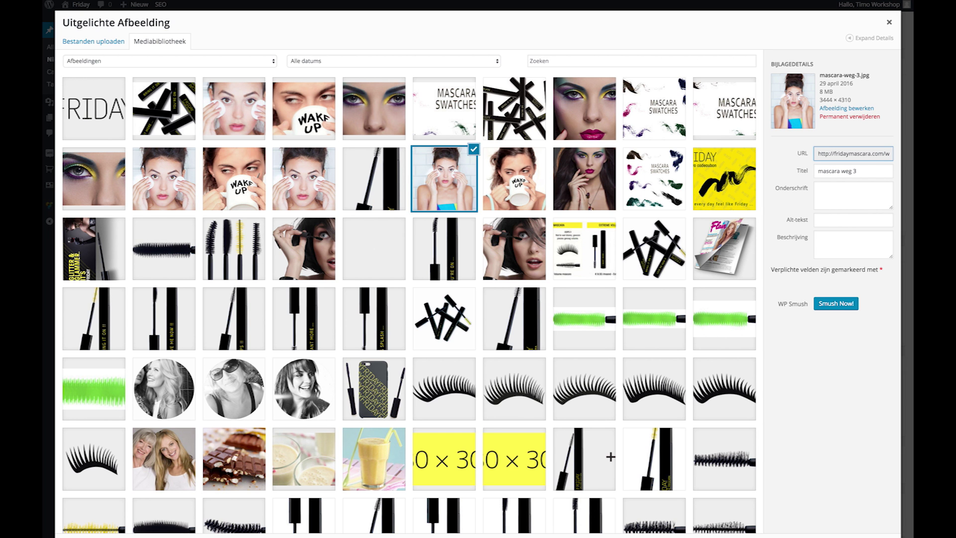
{"action": "key", "text": "Escape"}
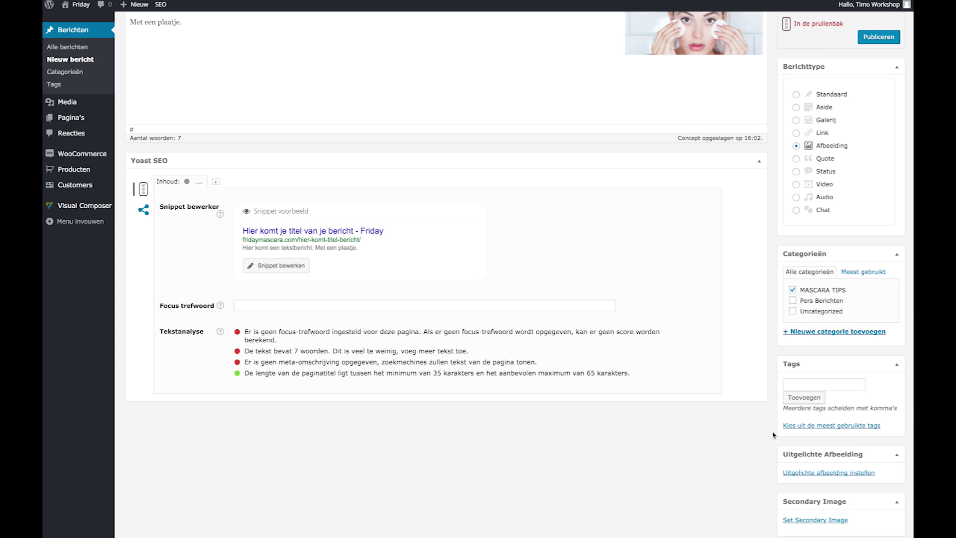
{"action": "scroll", "coordinate": [774, 435], "scroll_direction": "up", "scroll_amount": 2}
{"action": "scroll", "coordinate": [752, 395], "scroll_direction": "down", "scroll_amount": 3}
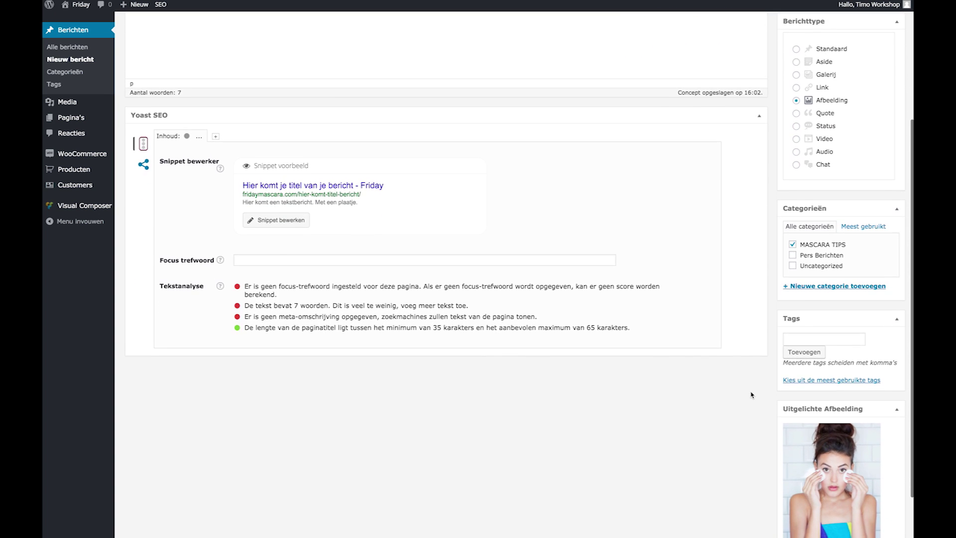
Publish the post, check its live page through the permalink, and return to editing it
{"action": "scroll", "coordinate": [751, 395], "scroll_direction": "up", "scroll_amount": 3}
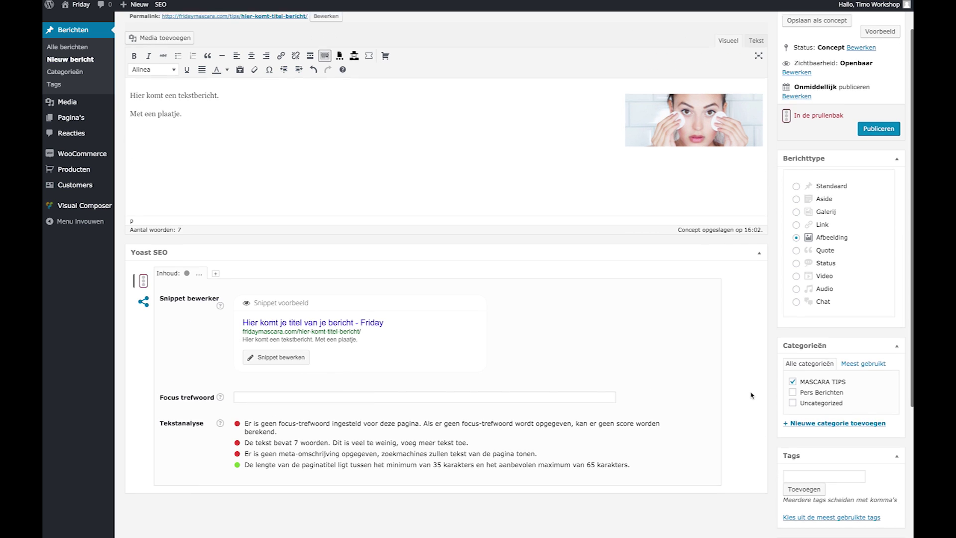
{"action": "scroll", "coordinate": [752, 395], "scroll_direction": "up", "scroll_amount": 1}
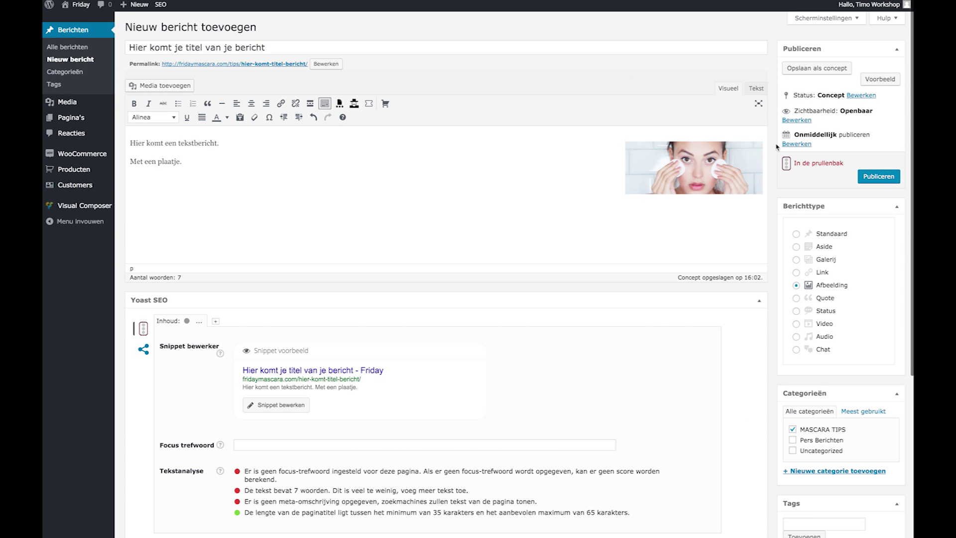
{"action": "left_click", "coordinate": [875, 177]}
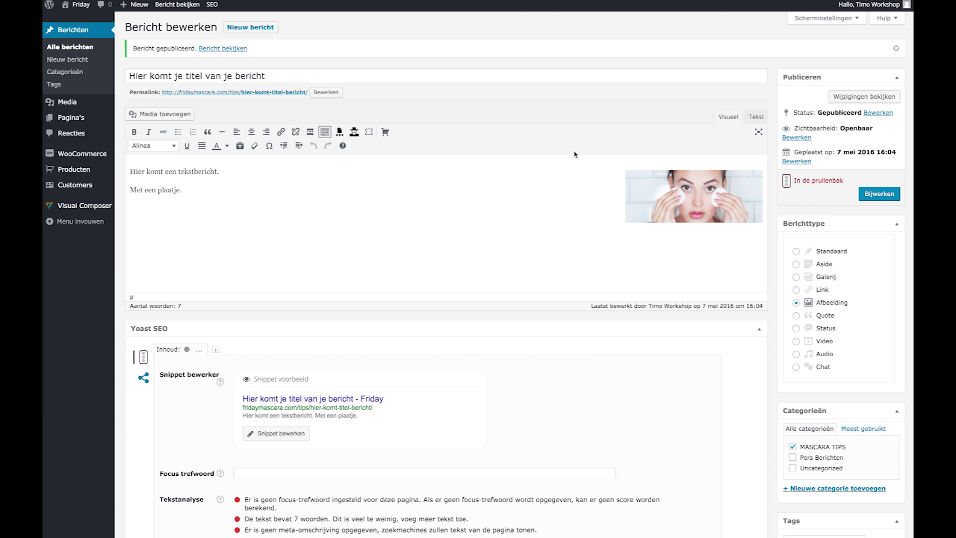
{"action": "left_click", "coordinate": [242, 94]}
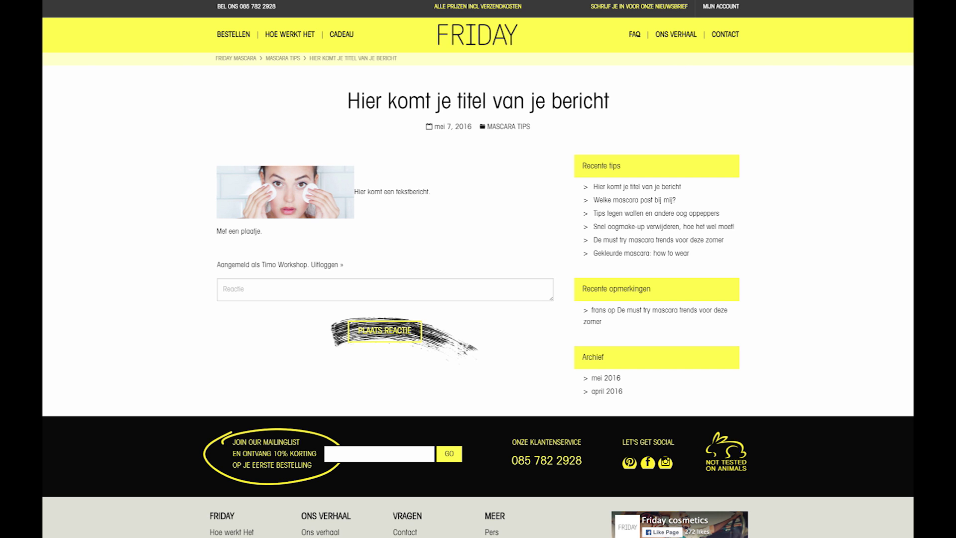
{"action": "key", "text": "alt+Left"}
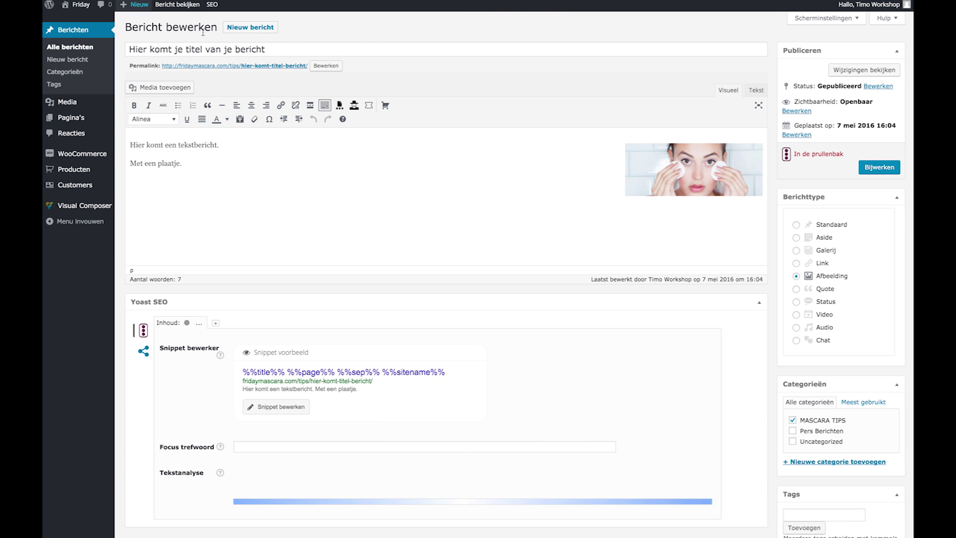
Add the paragraph "Je kunt ook titelkoppen toevoegen." below "Met een plaatje."
{"action": "left_click_drag", "start_coordinate": [652, 166], "coordinate": [130, 144]}
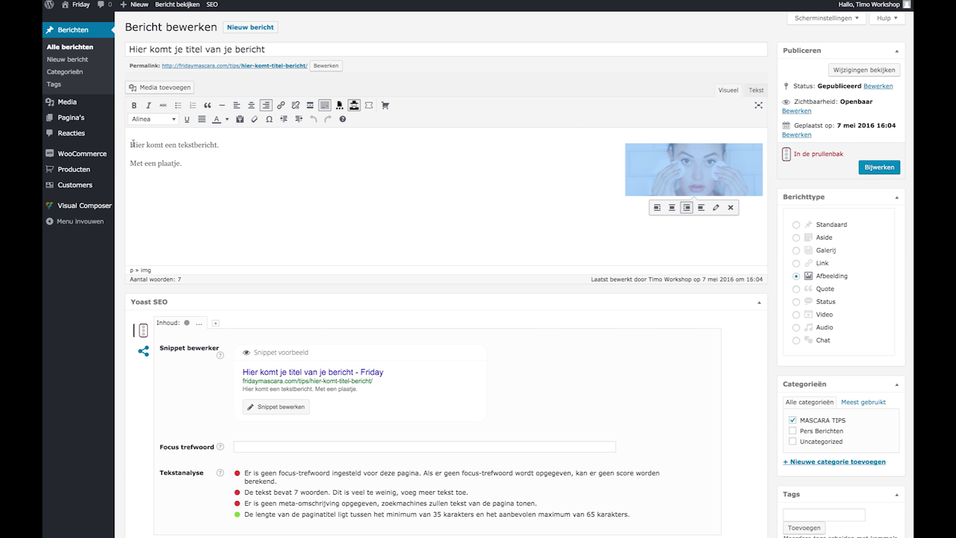
{"action": "left_click", "coordinate": [205, 167]}
{"action": "key", "text": "Return"}
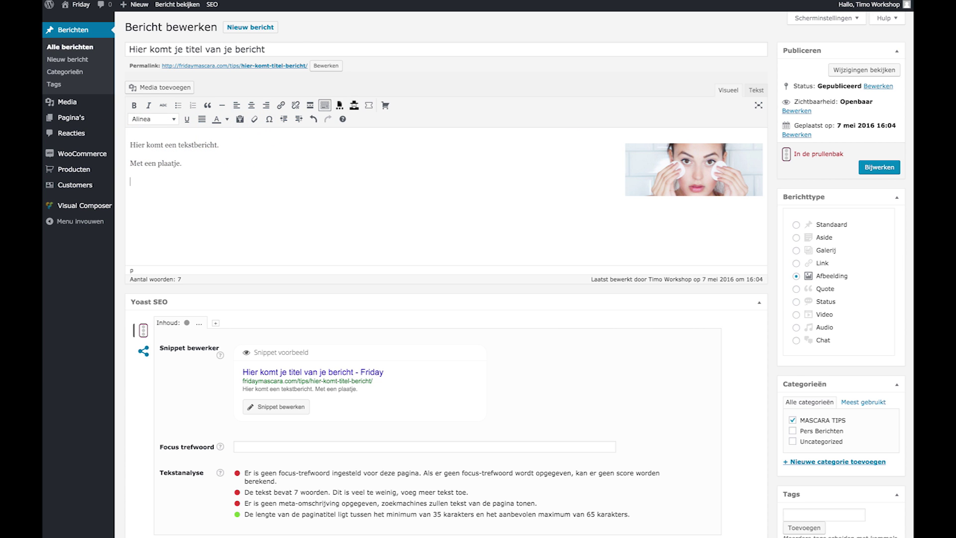
{"action": "type", "text": "Je kunt ook"}
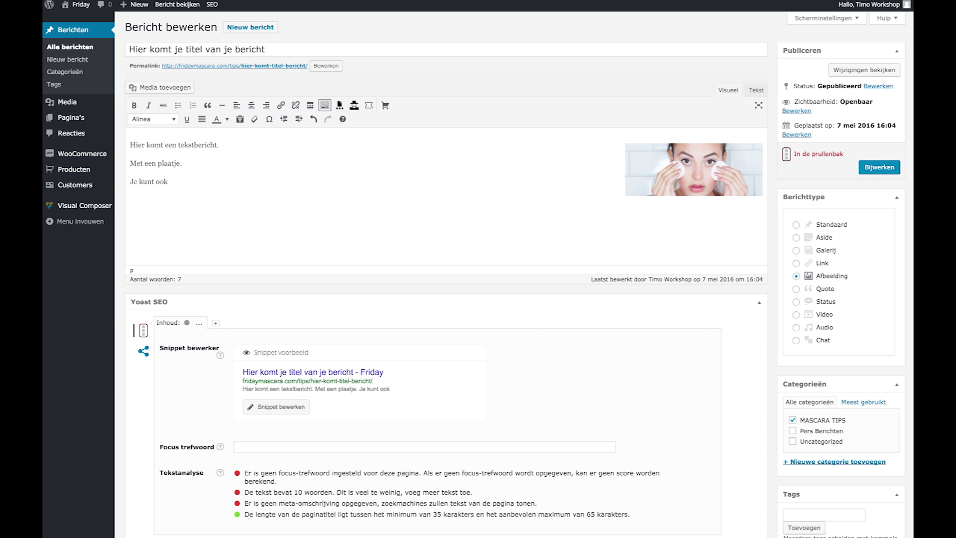
{"action": "type", "text": " titelkoppen toevoegen."}
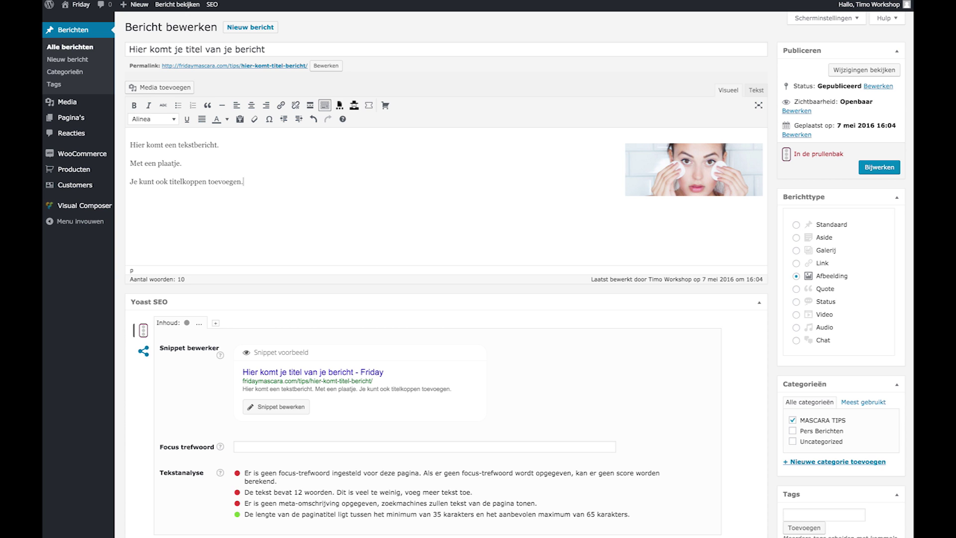
Format the line "Je kunt ook titelkoppen toevoegen." as Koptekst 2
{"action": "left_click_drag", "start_coordinate": [264, 181], "coordinate": [128, 181]}
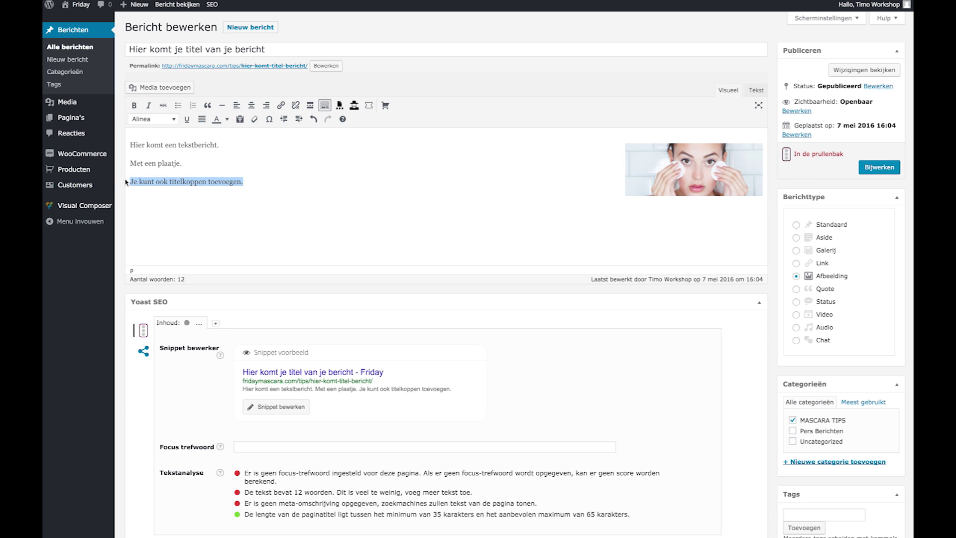
{"action": "left_click", "coordinate": [146, 120]}
{"action": "left_click", "coordinate": [178, 176]}
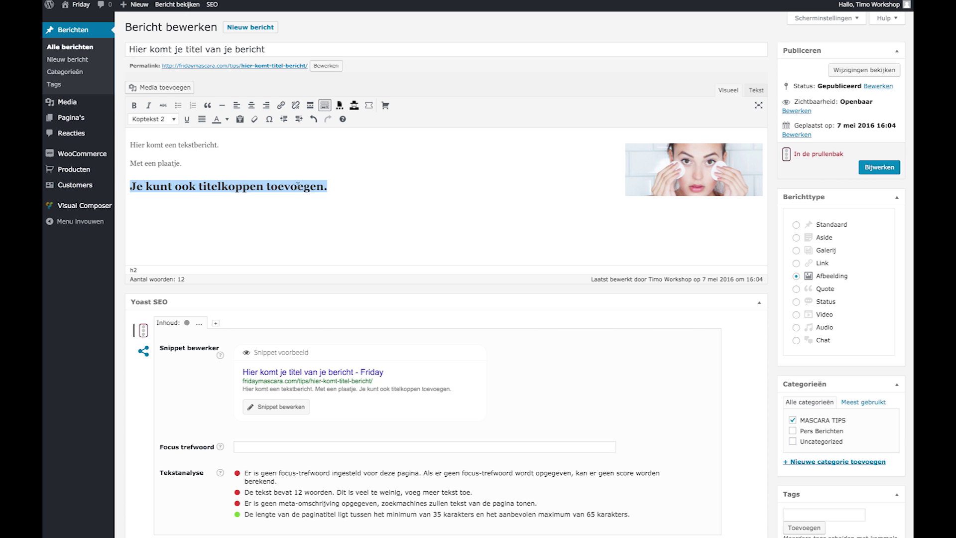
Add a paragraph reading "Of gekleurde teksten." below the heading
{"action": "left_click", "coordinate": [364, 188]}
{"action": "key", "text": "Return"}
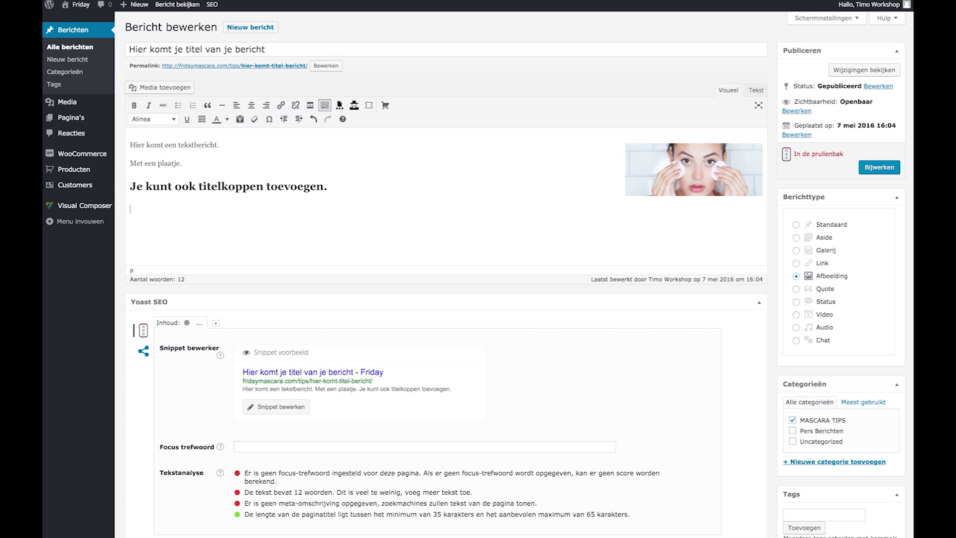
{"action": "type", "text": "Of gekleurede"}
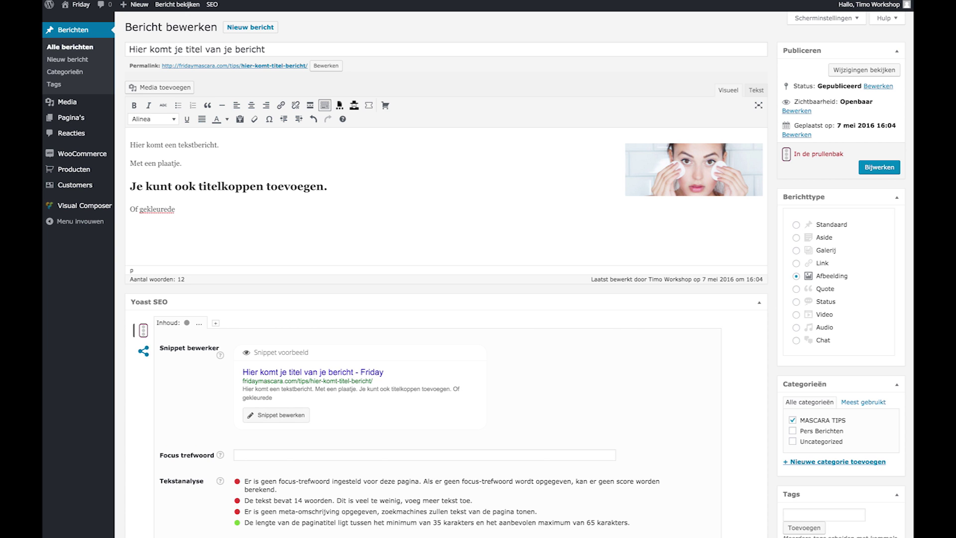
{"action": "key", "text": "BackSpace"}
{"action": "key", "text": "BackSpace"}
{"action": "key", "text": "BackSpace"}
{"action": "key", "text": "BackSpace"}
{"action": "type", "text": "de teksten."}
Color the text "Of gekleurde teksten." orange
{"action": "left_click_drag", "start_coordinate": [217, 208], "coordinate": [130, 206]}
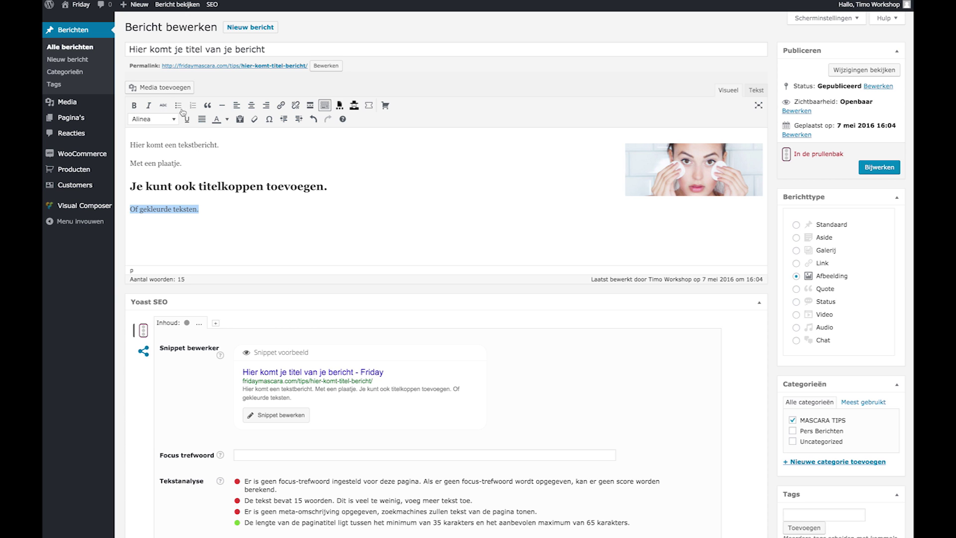
{"action": "left_click", "coordinate": [227, 119]}
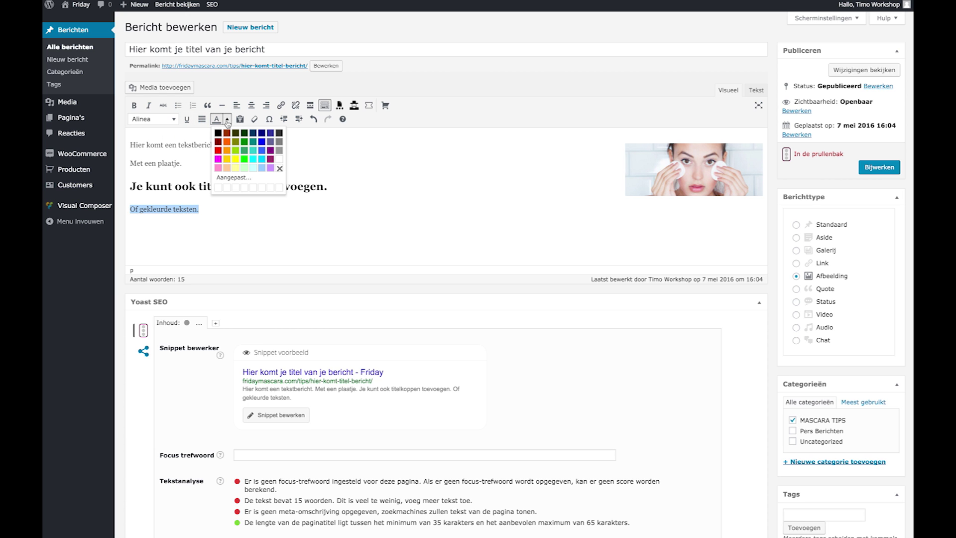
{"action": "left_click", "coordinate": [227, 152]}
{"action": "left_click", "coordinate": [235, 209]}
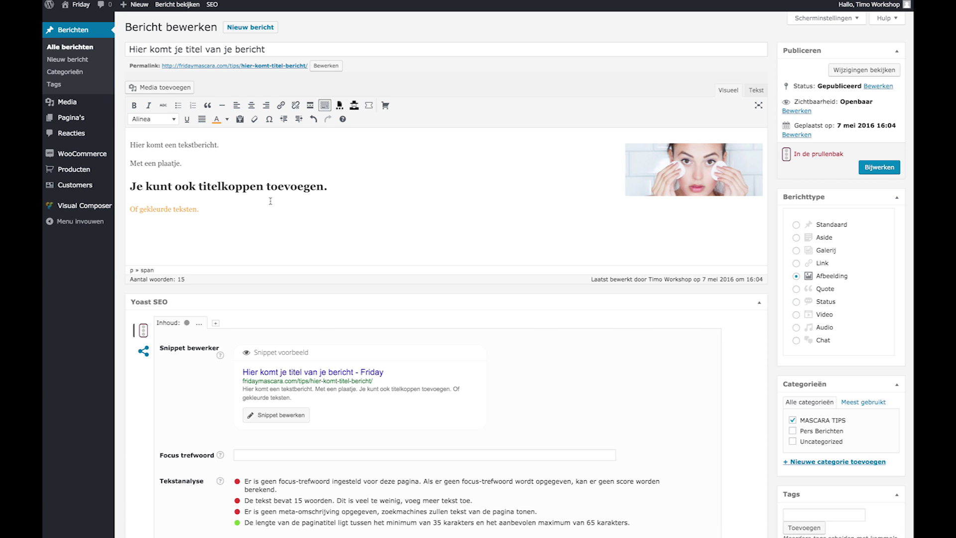
Add a paragraph reading "Of zelfs links naar andere pagina's" below the orange text
{"action": "key", "text": "Return"}
{"action": "type", "text": "Of zelfs links naar ander"}
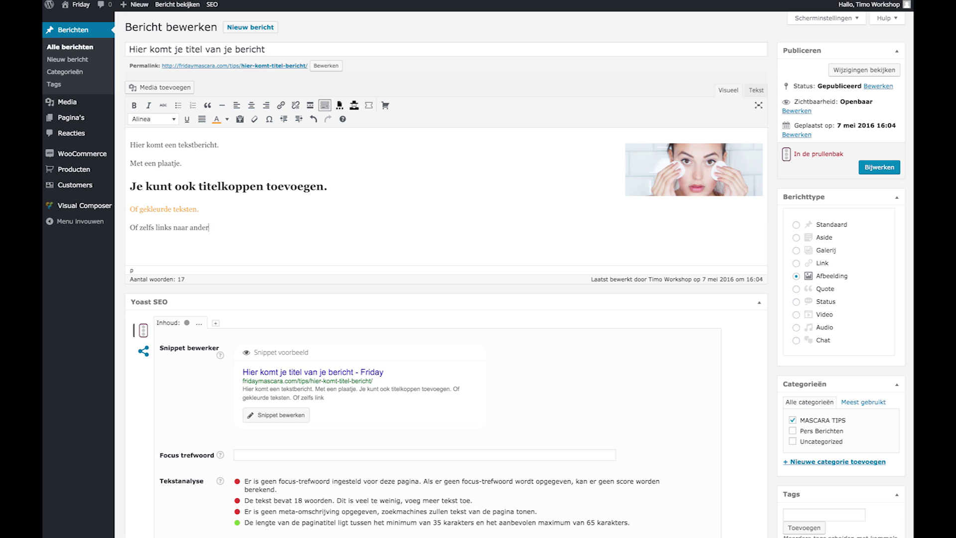
{"action": "type", "text": "e pagina's"}
Link the word "links" in the last paragraph to the existing page "Les materiaal" and end that sentence with a period
{"action": "double_click", "coordinate": [163, 227]}
{"action": "left_click", "coordinate": [280, 105]}
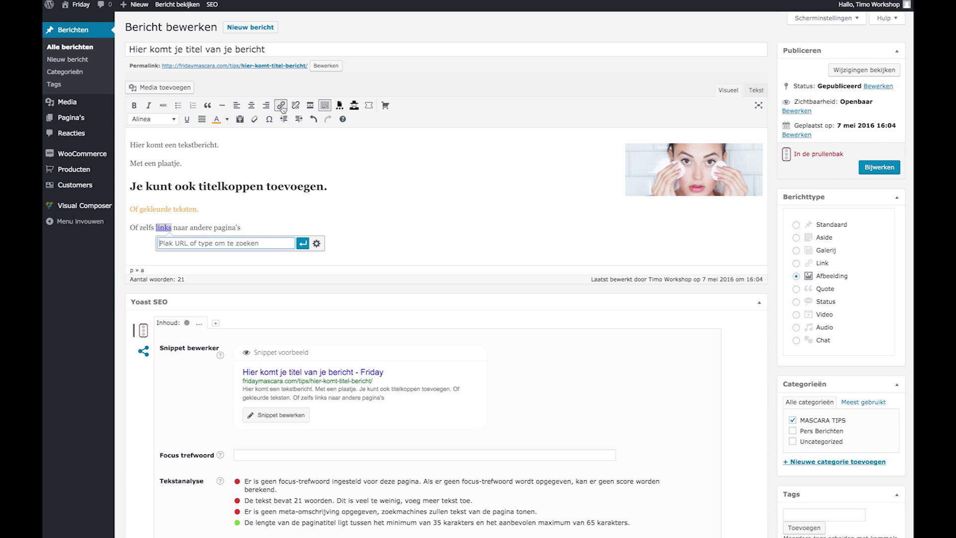
{"action": "left_click", "coordinate": [317, 247]}
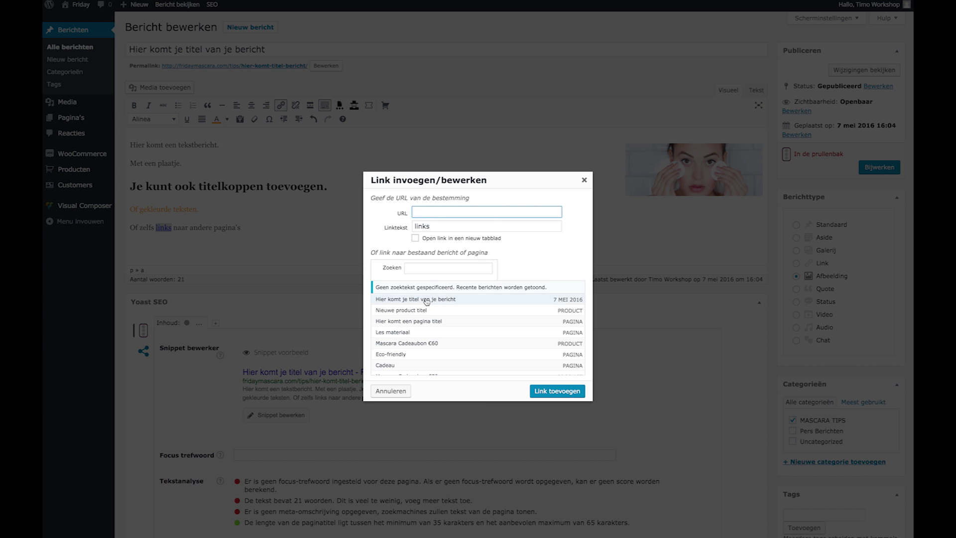
{"action": "left_click", "coordinate": [414, 311]}
{"action": "left_click", "coordinate": [416, 322]}
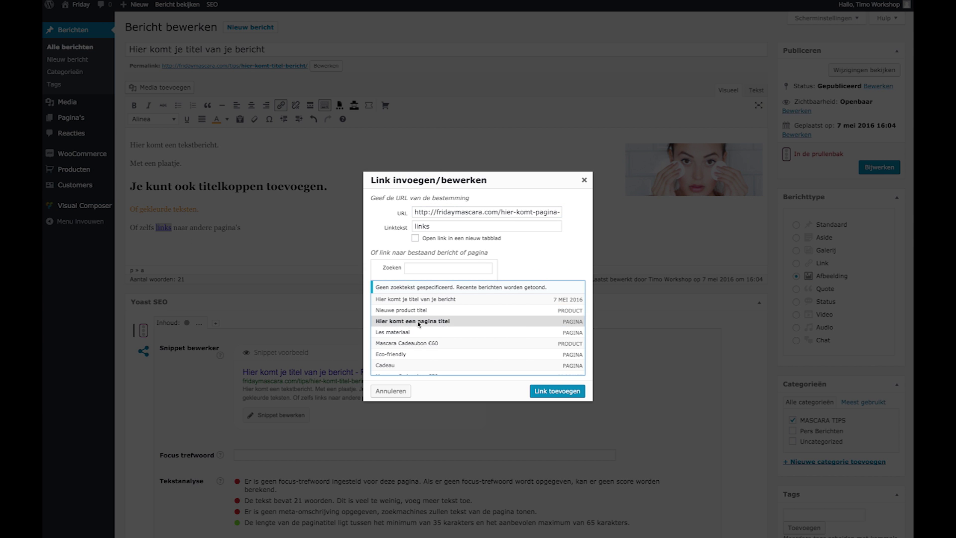
{"action": "left_click", "coordinate": [400, 332]}
{"action": "left_click", "coordinate": [558, 391]}
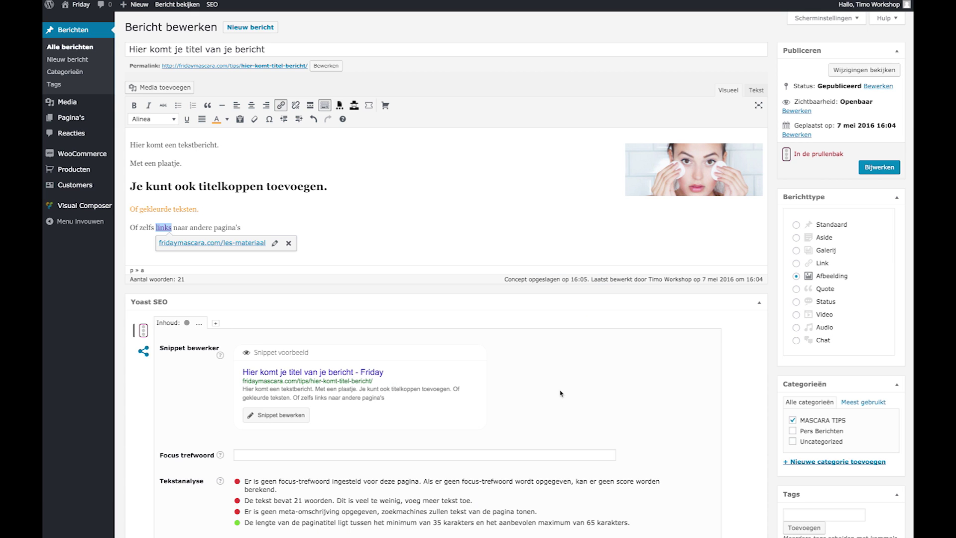
{"action": "left_click", "coordinate": [354, 226]}
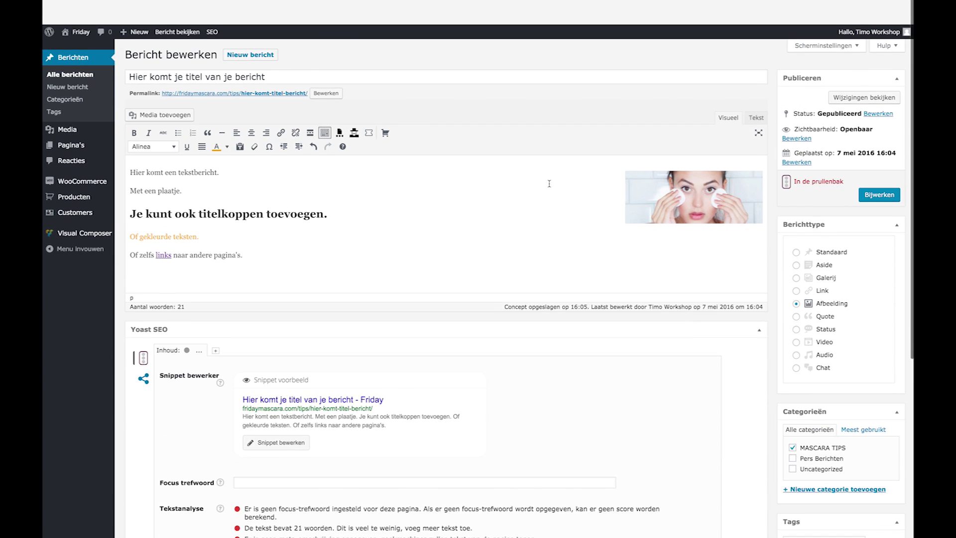
Update the published post with the changes and open it through its permalink
{"action": "left_click", "coordinate": [884, 169]}
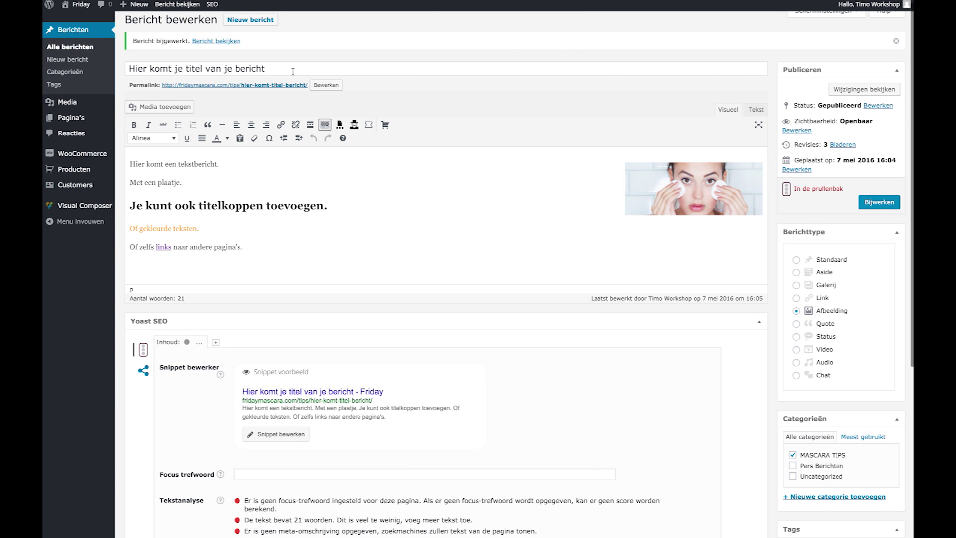
{"action": "left_click", "coordinate": [283, 88]}
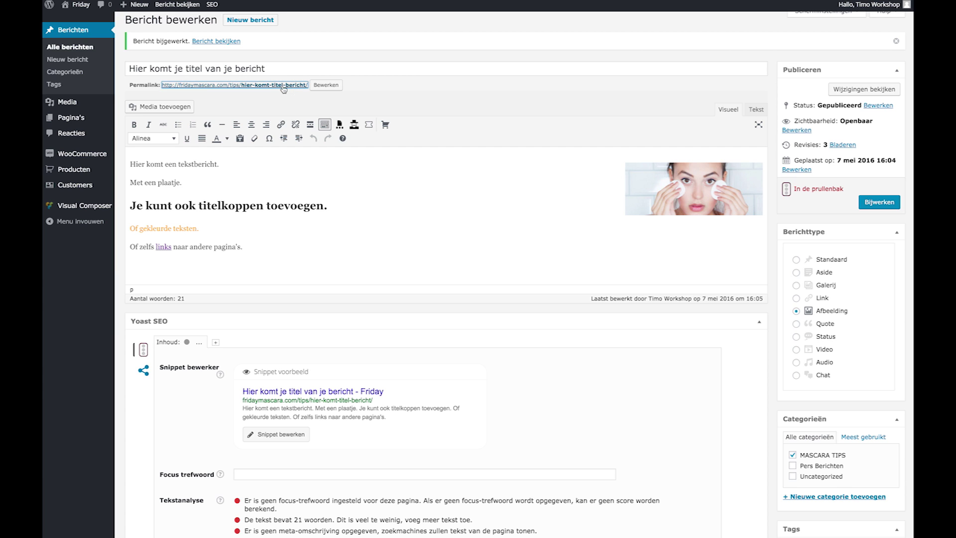